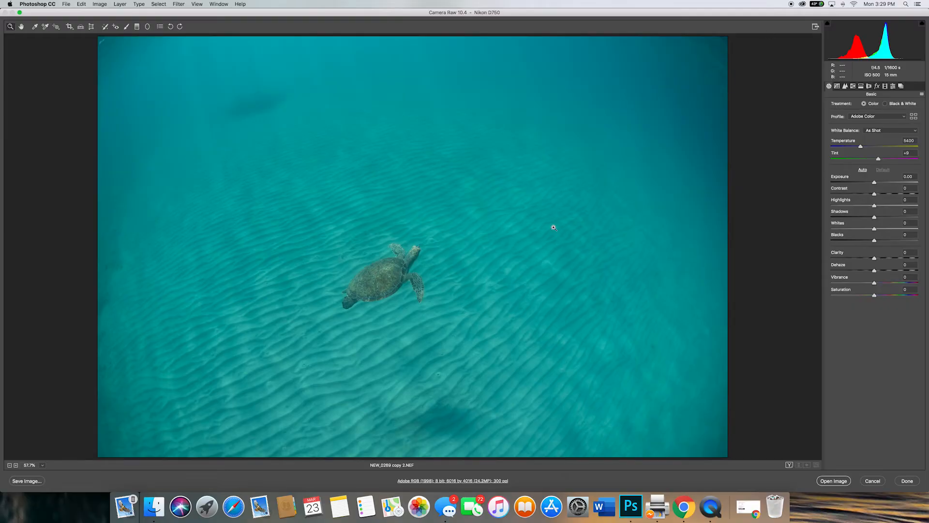
# Enable the lens profile corrections for the underwater turtle photo
pyautogui.moveTo(462, 280); pyautogui.dragTo(447, 278)
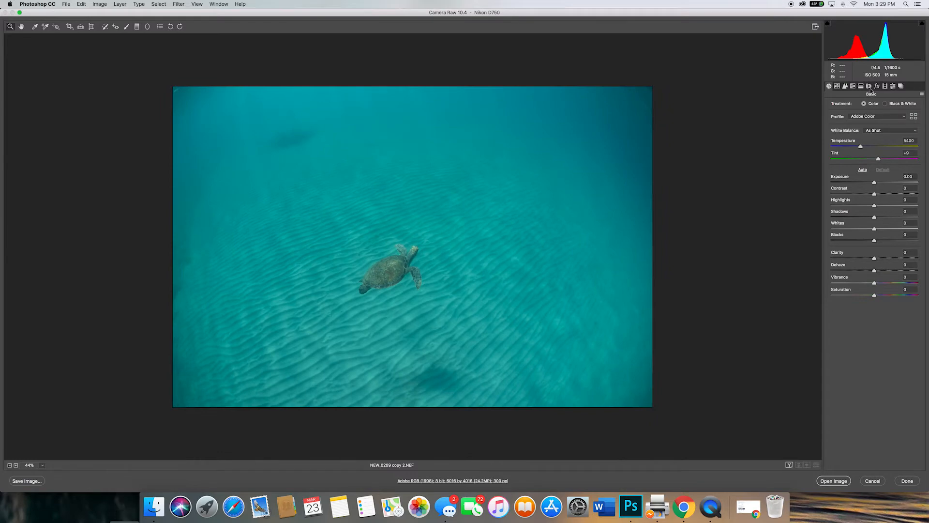
pyautogui.click(869, 86)
pyautogui.moveTo(482, 254); pyautogui.dragTo(496, 250)
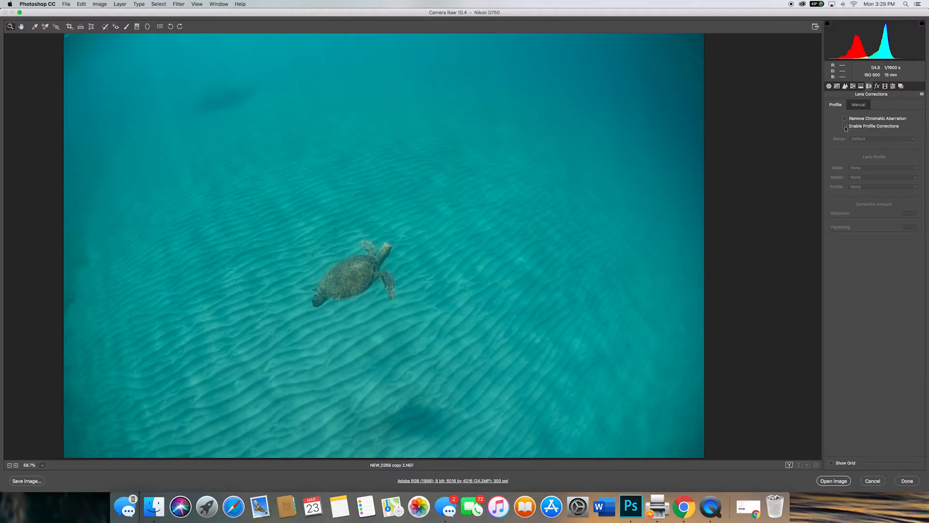
pyautogui.click(845, 126)
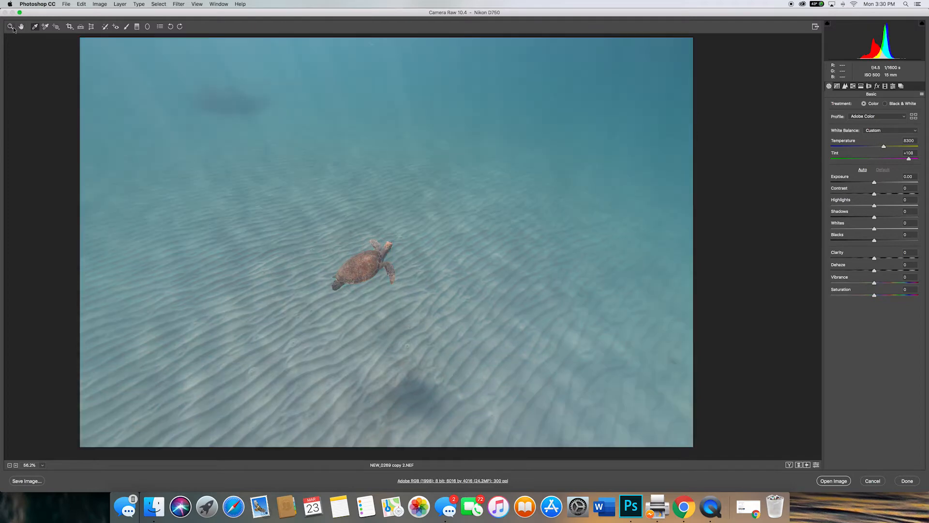
# Crop the photo to about 4399 by 3142 pixels around the turtle, leaving out the dark shadow near the upper-left corner
pyautogui.click(10, 27)
pyautogui.moveTo(430, 271); pyautogui.dragTo(444, 264)
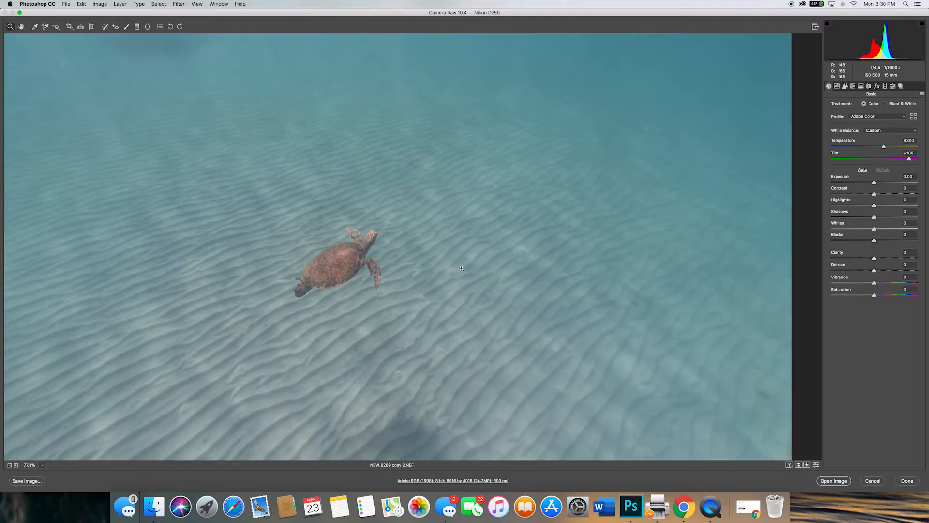
pyautogui.hscroll(1, 409, 228)
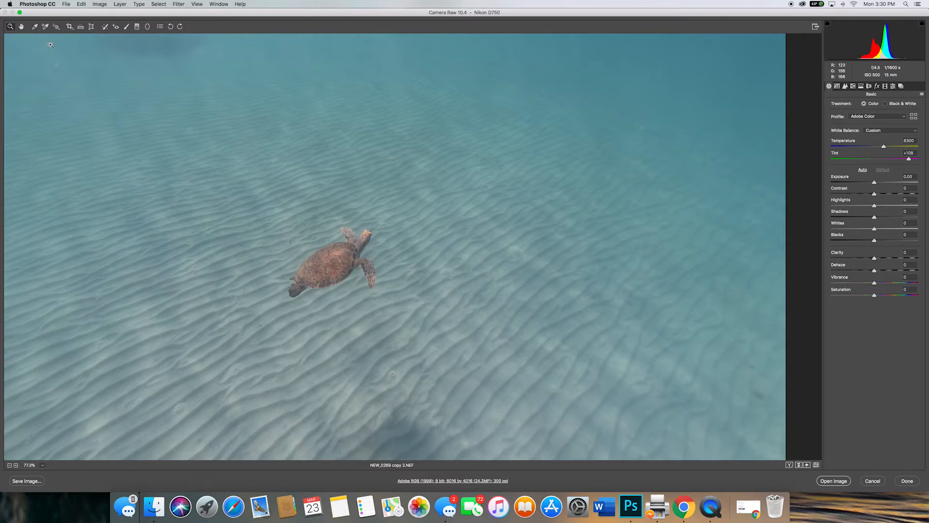
pyautogui.moveTo(514, 233); pyautogui.dragTo(384, 186)
pyautogui.press('c')
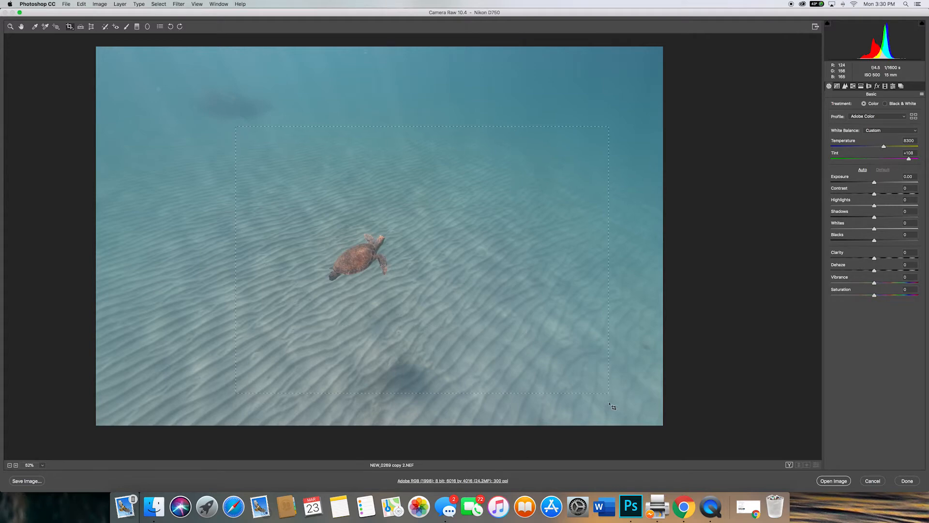
pyautogui.moveTo(612, 407); pyautogui.dragTo(615, 408)
pyautogui.moveTo(542, 309); pyautogui.dragTo(541, 330)
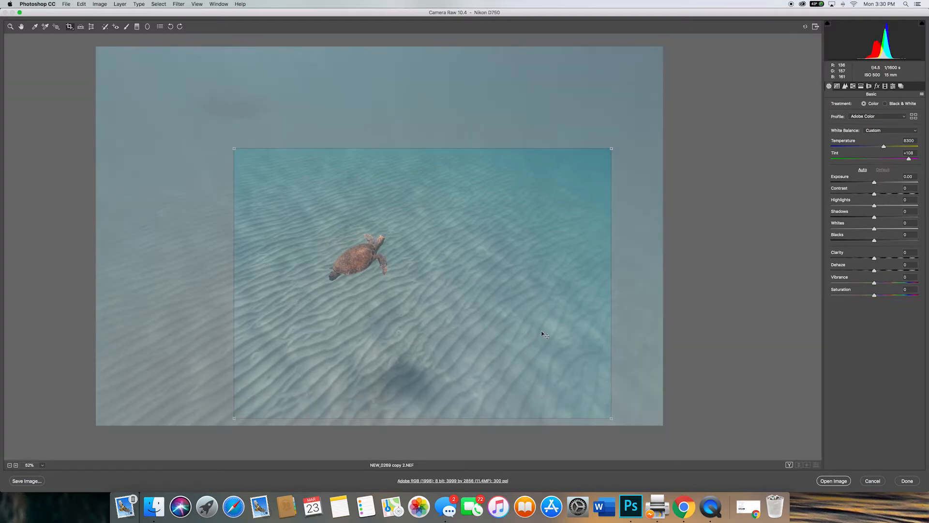
pyautogui.moveTo(612, 144); pyautogui.dragTo(639, 129)
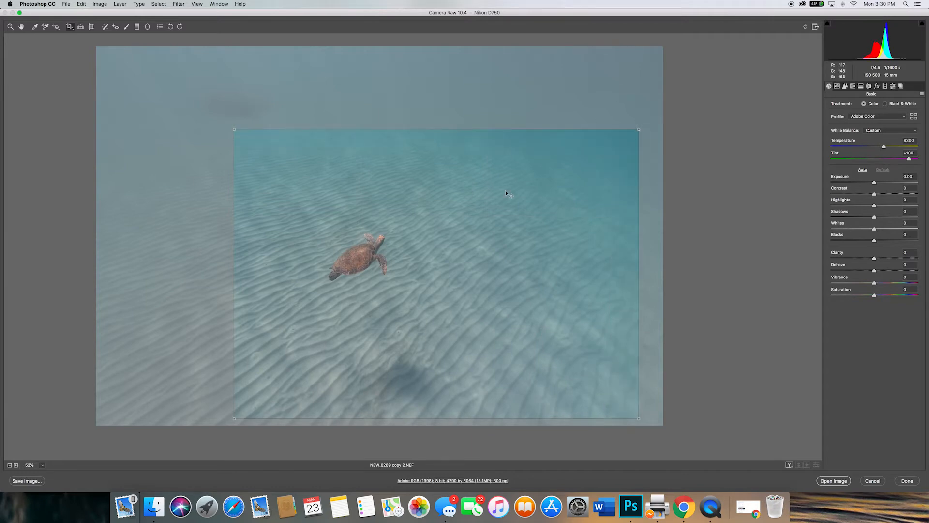
pyautogui.moveTo(234, 129); pyautogui.dragTo(224, 121)
pyautogui.moveTo(403, 175); pyautogui.dragTo(400, 182)
pyautogui.click(10, 27)
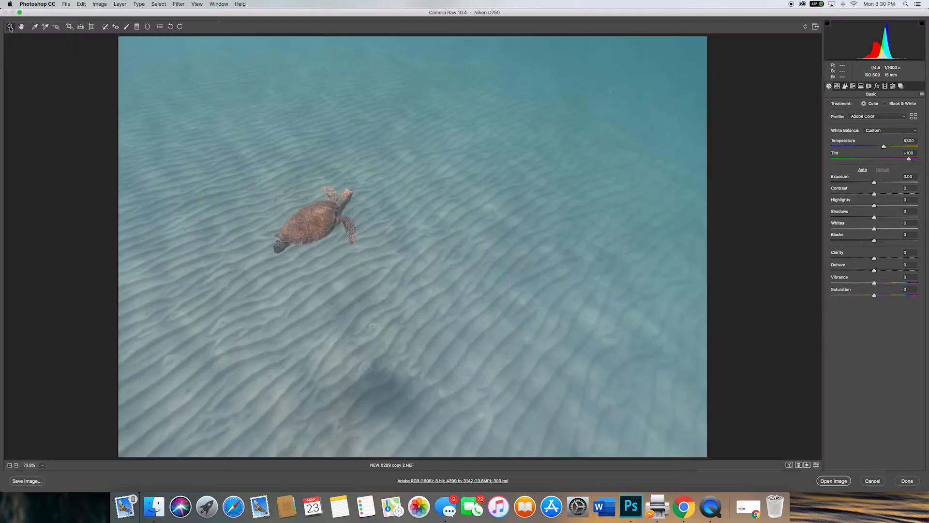
# Lower Highlights to -37 and raise Dehaze to +41
pyautogui.moveTo(498, 256); pyautogui.dragTo(434, 241)
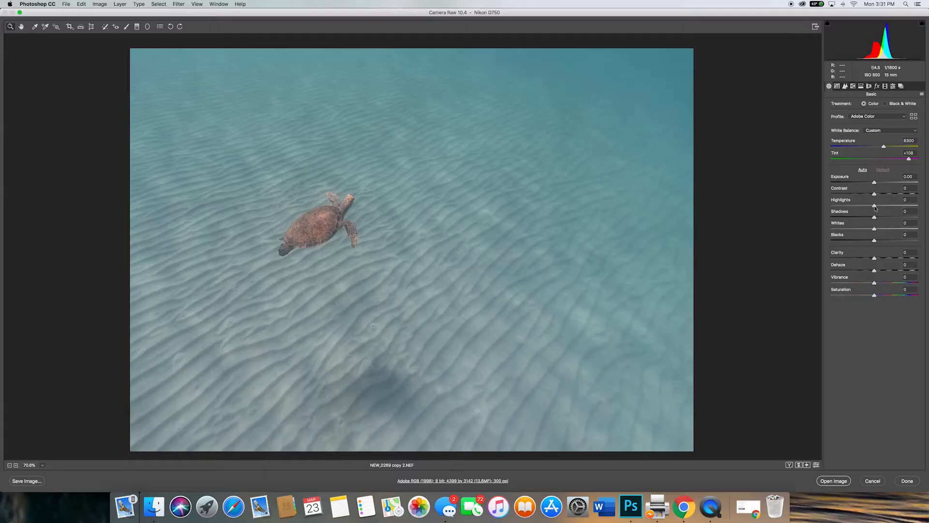
pyautogui.moveTo(871, 206); pyautogui.dragTo(859, 207)
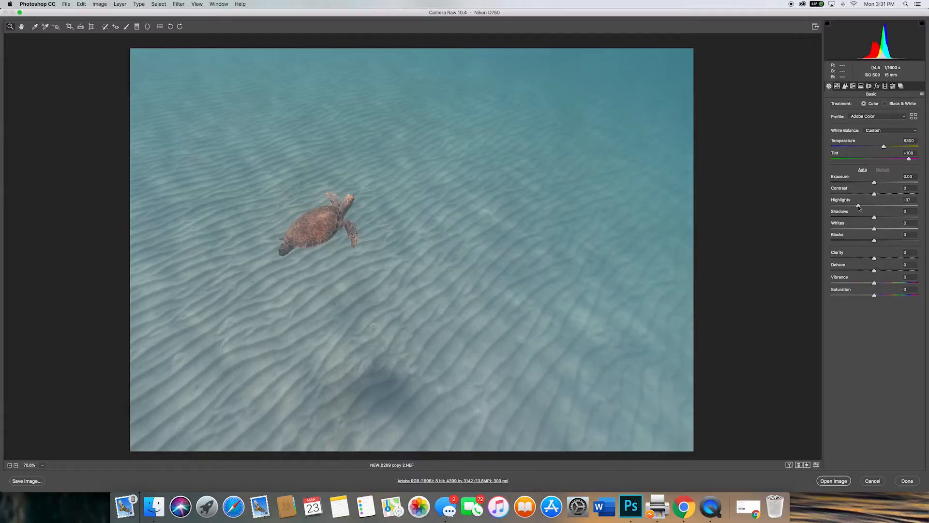
pyautogui.click(882, 271)
pyautogui.moveTo(883, 271); pyautogui.dragTo(894, 271)
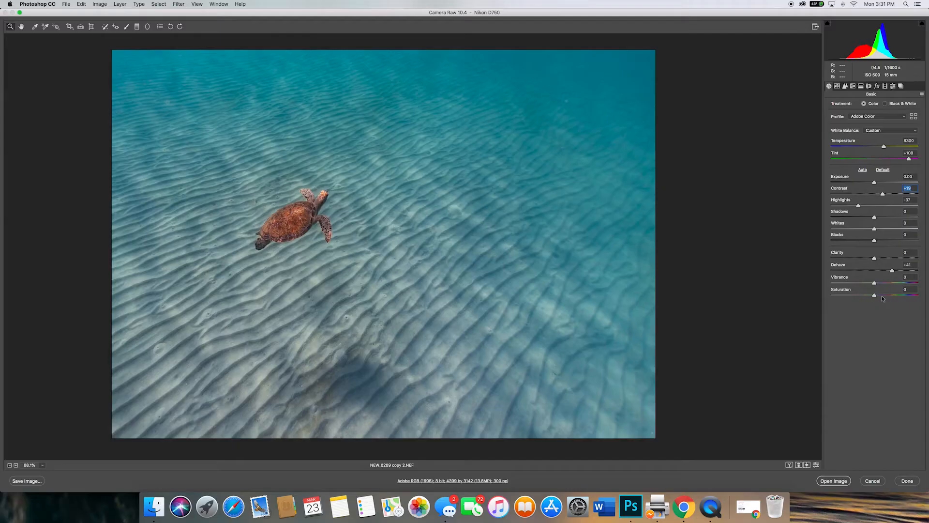
# Raise Saturation to +24 and Exposure to +0.20, and compare the edit with the original
pyautogui.click(882, 296)
pyautogui.click(884, 294)
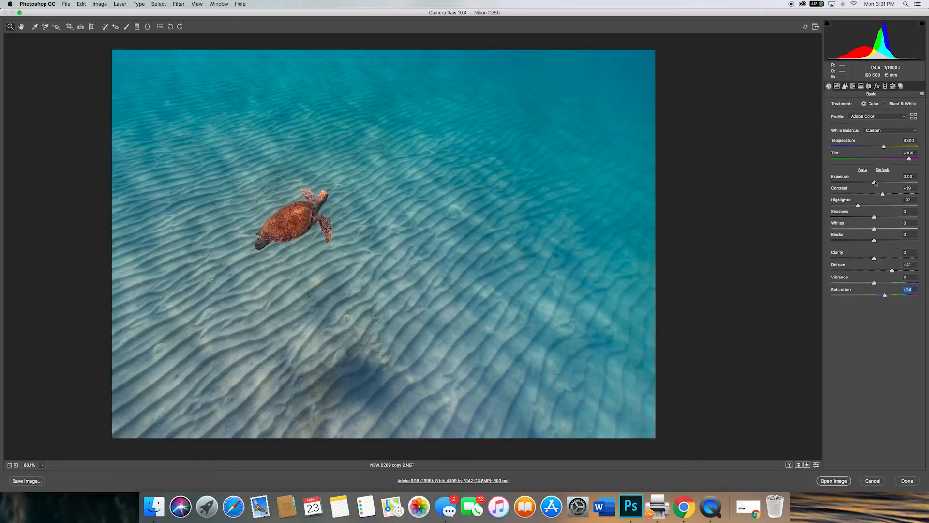
pyautogui.moveTo(875, 182); pyautogui.dragTo(876, 184)
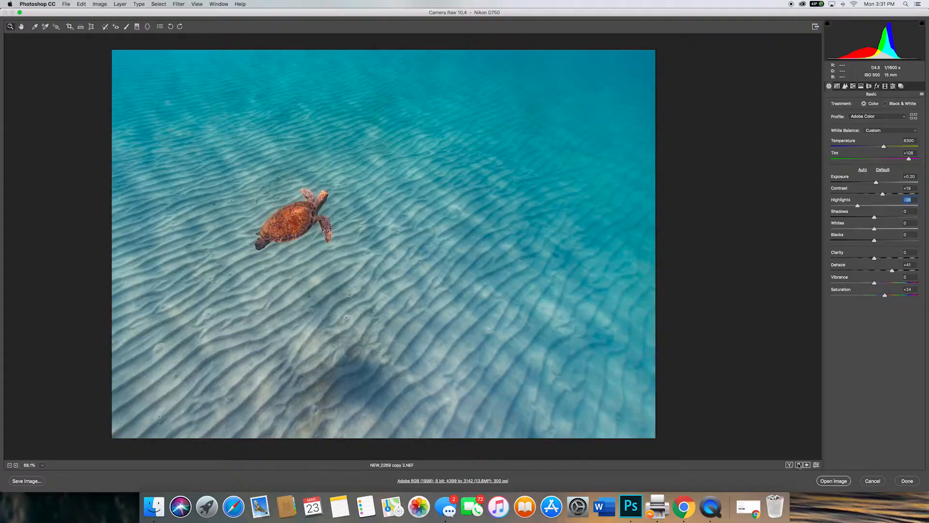
pyautogui.click(798, 464)
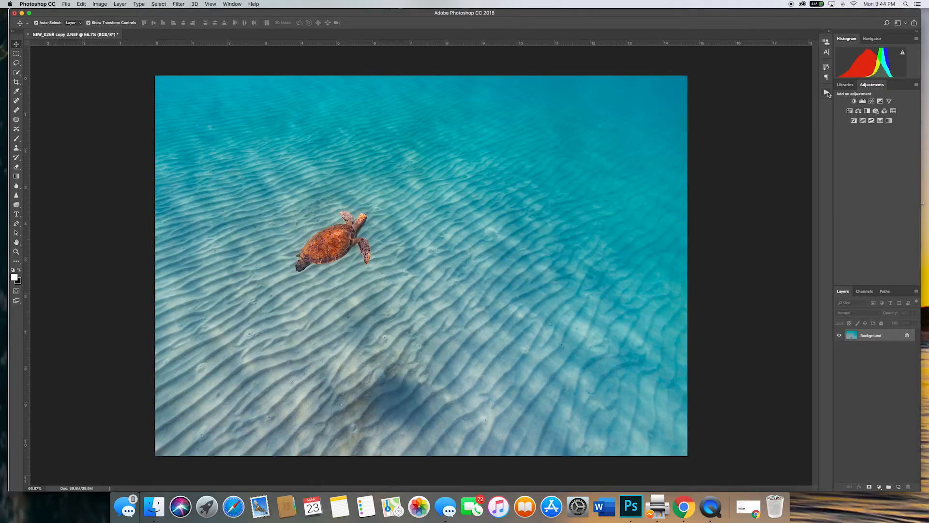
# Run the Highlight Protection action from the Base Actions set on the photo
pyautogui.click(826, 92)
pyautogui.click(787, 152)
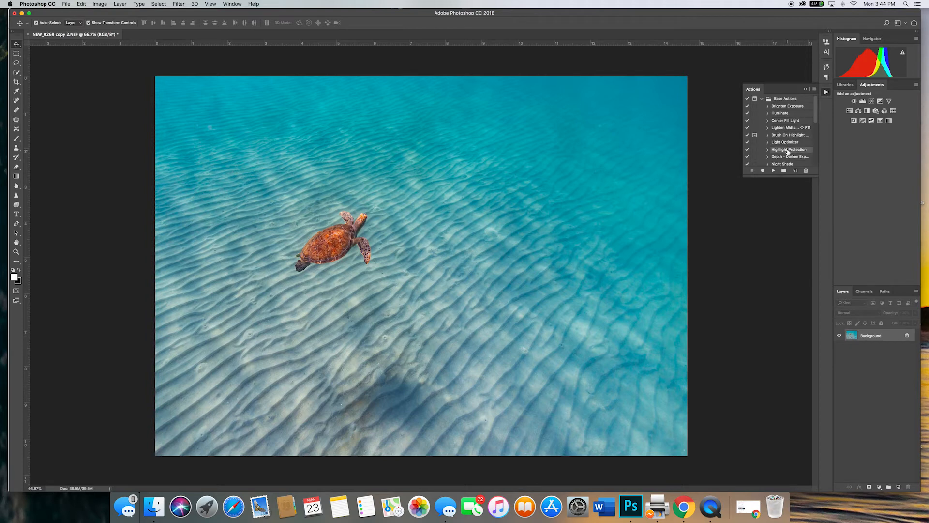
pyautogui.click(774, 171)
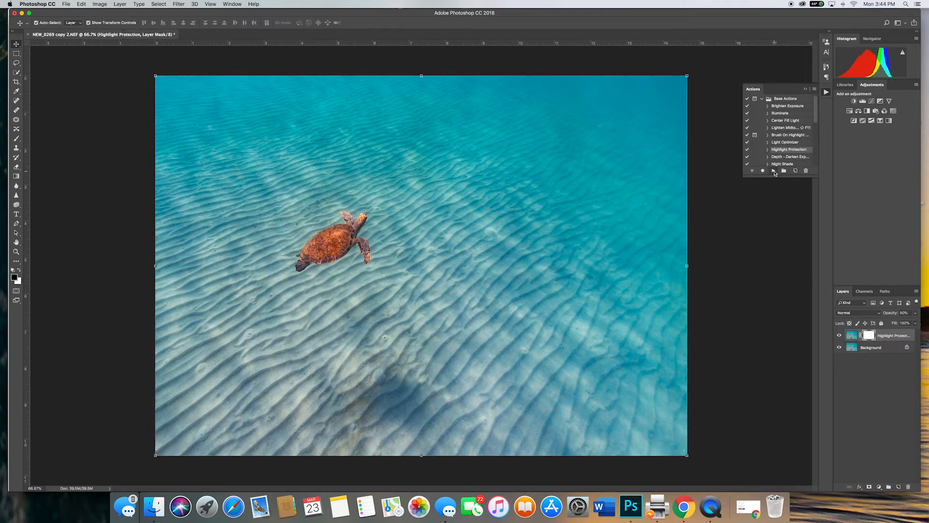
pyautogui.click(805, 90)
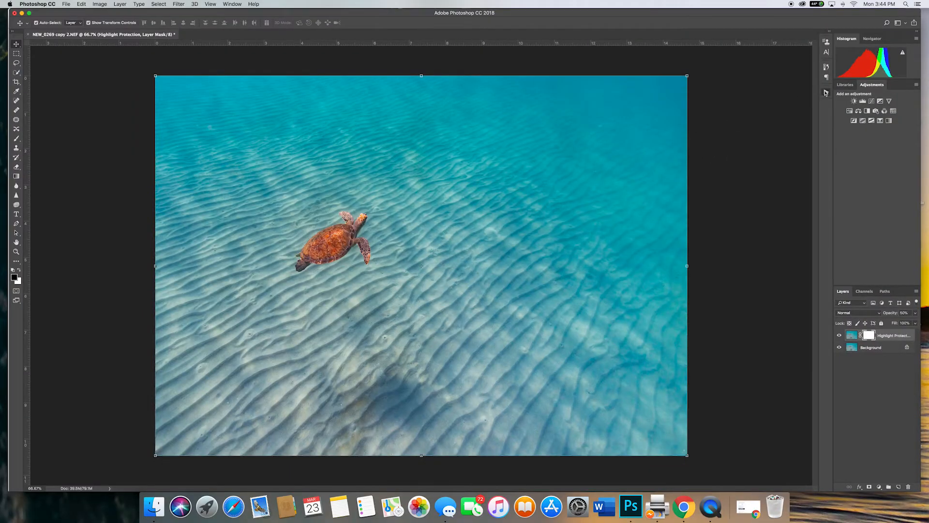
# Run the Tack Sharp action on the photo
pyautogui.click(826, 92)
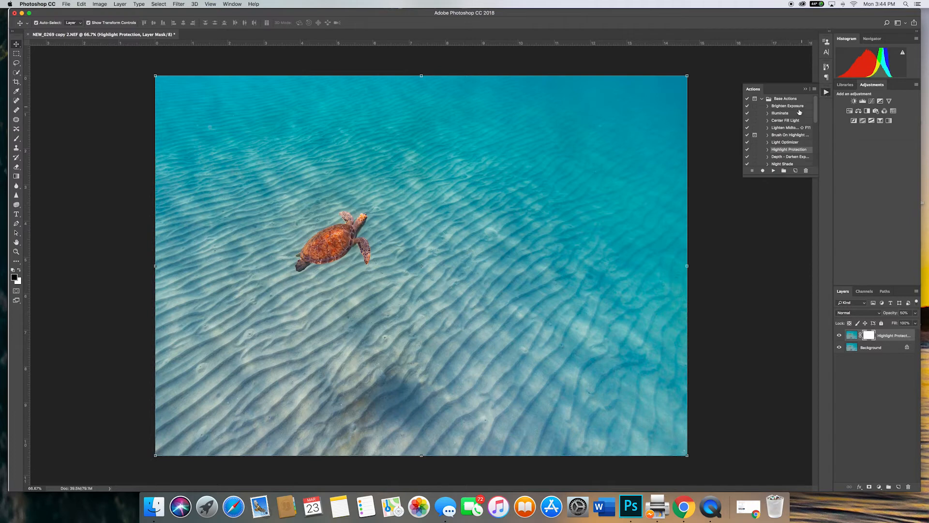
pyautogui.click(794, 156)
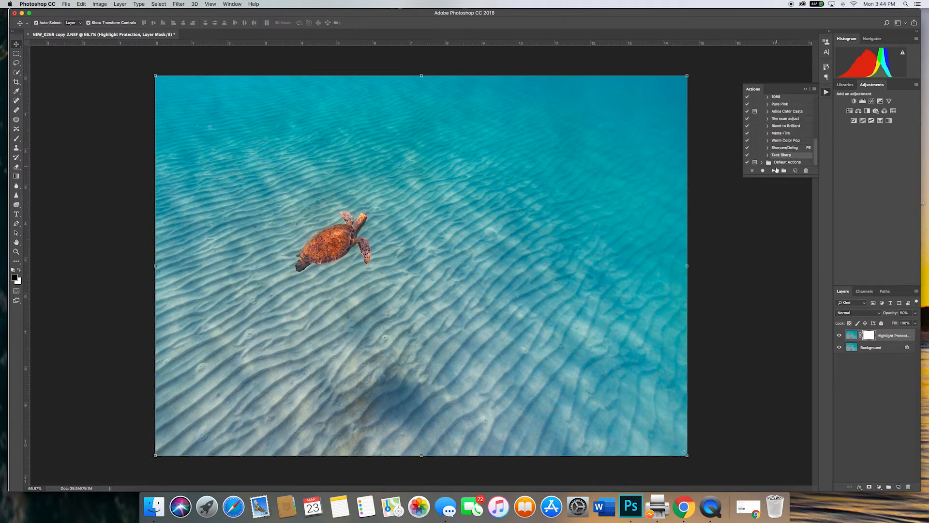
pyautogui.click(774, 171)
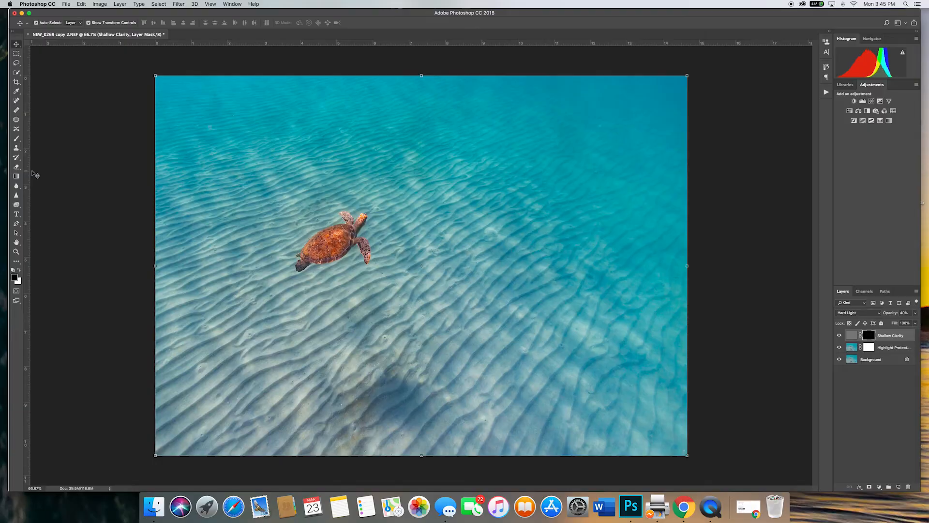
# Set up the Brush tool with white as the foreground colour for painting on the Shallow Clarity layer mask
pyautogui.click(17, 140)
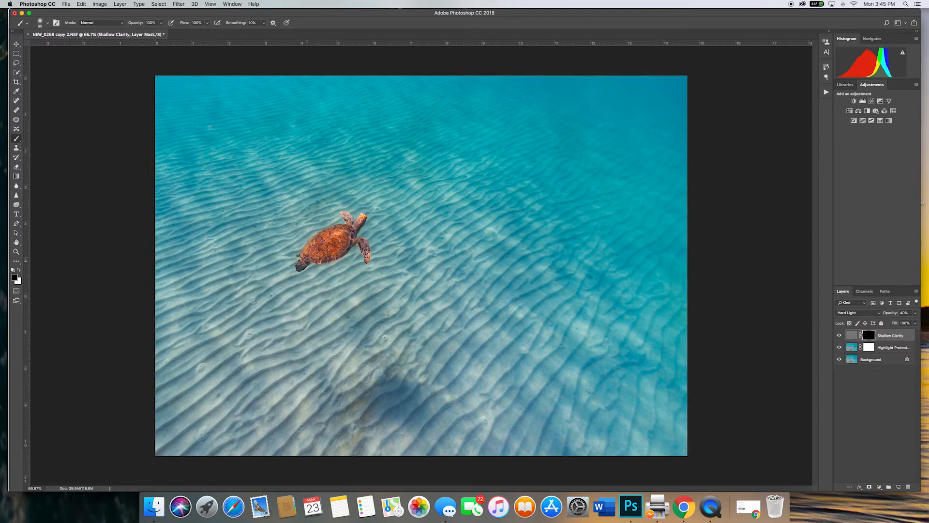
pyautogui.press('x')
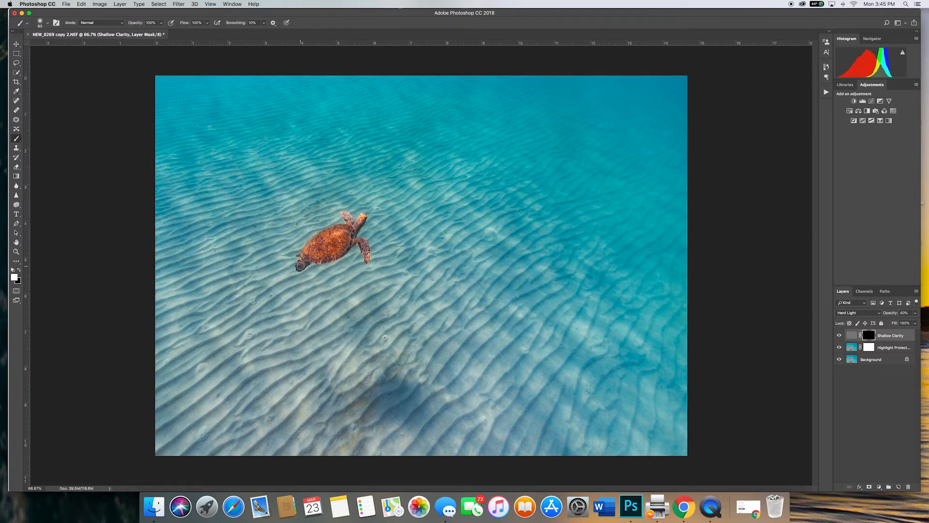